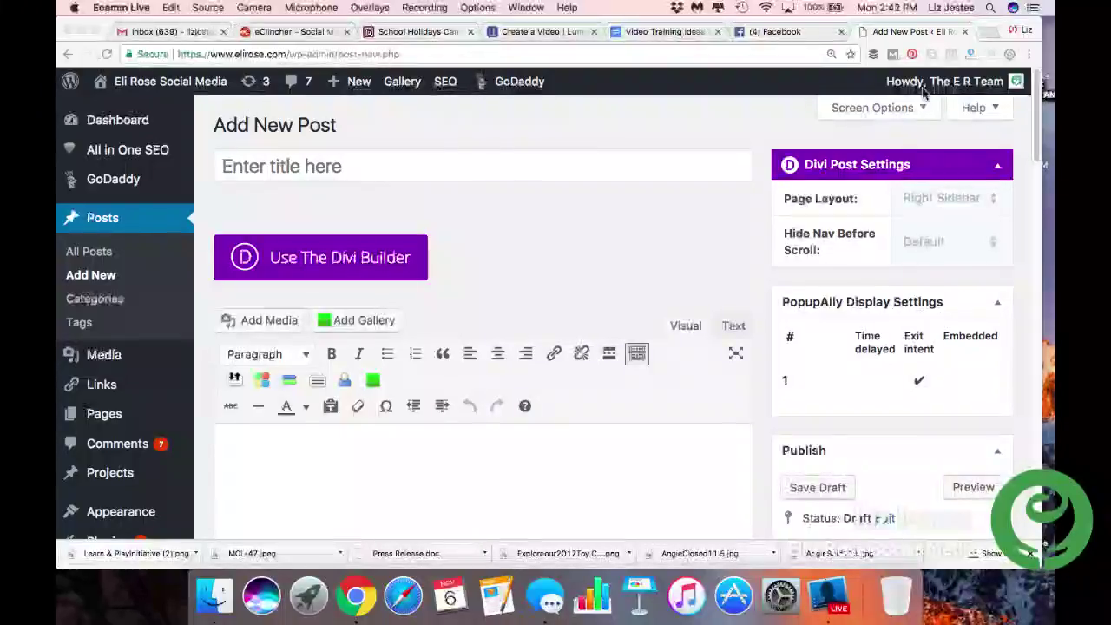
- Search Google for "small business social media consultant" in a new browser tab
{"action": "left_click", "coordinate": [1003, 26]}
{"action": "left_click", "coordinate": [982, 32]}
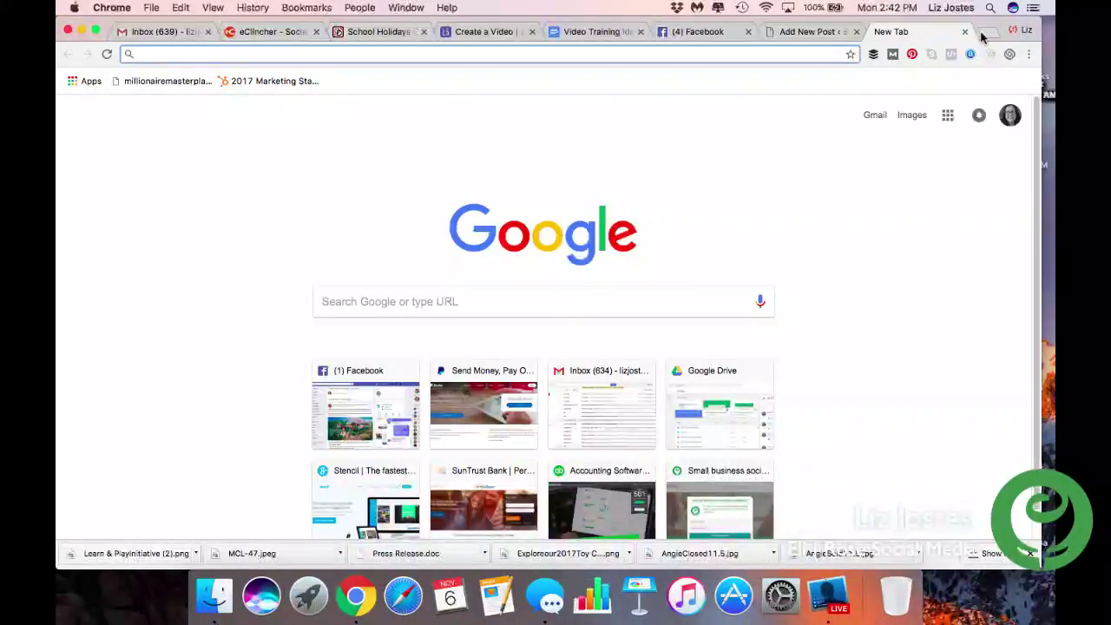
{"action": "type", "text": "small busi"}
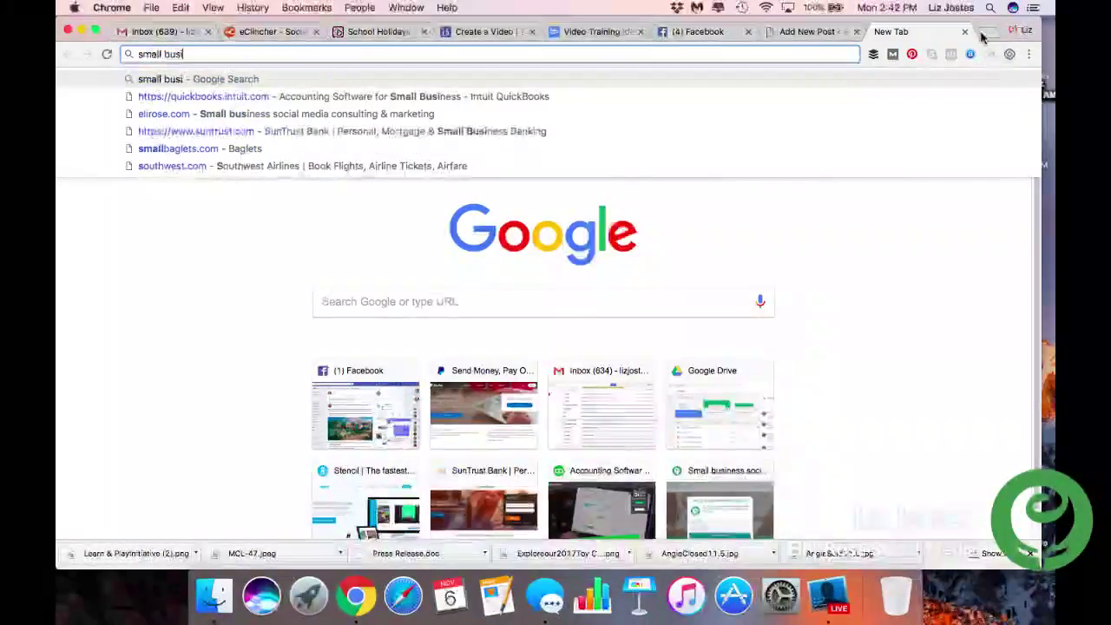
{"action": "type", "text": "ness social media consul"}
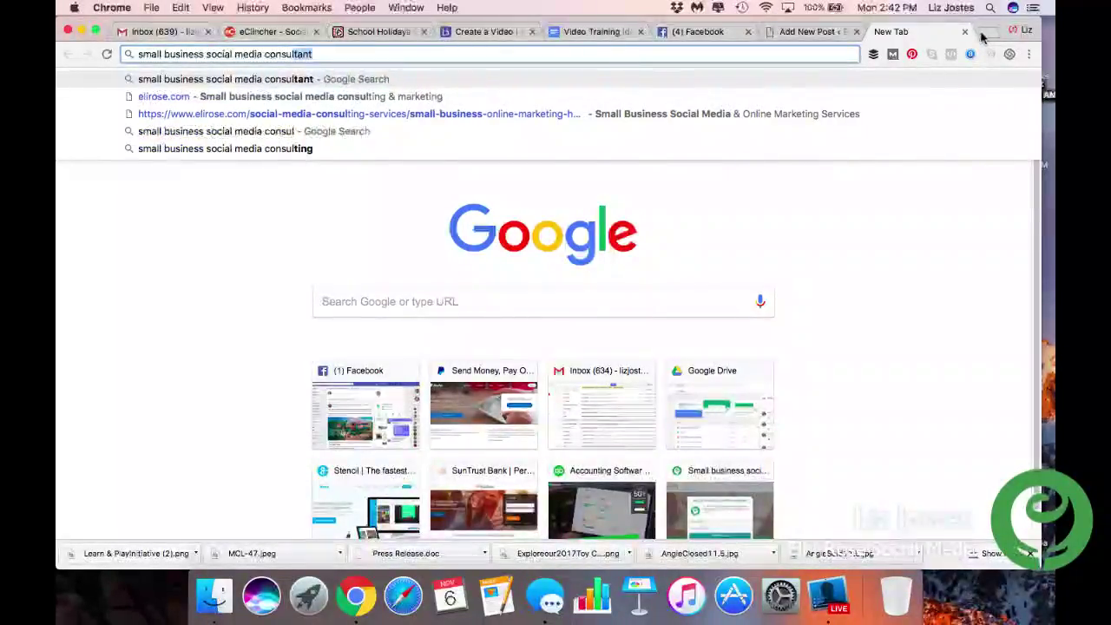
{"action": "key", "text": "Return"}
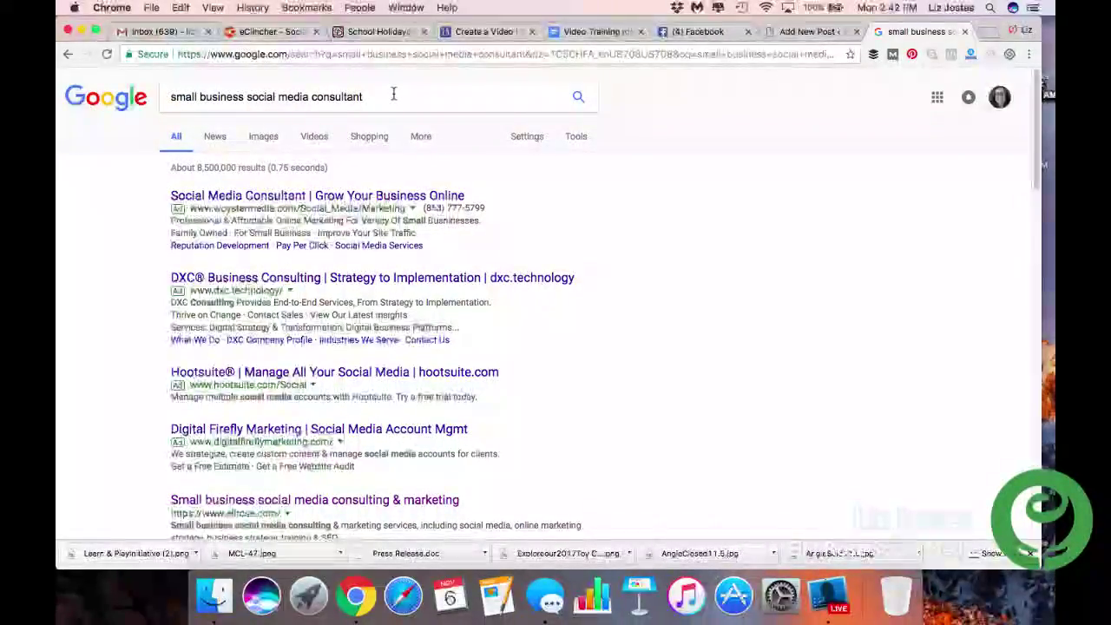
- Examine the search phrase and the titles, URLs and descriptions of the ads and organic results on the Google page
{"action": "scroll", "coordinate": [491, 135], "scroll_direction": "down", "scroll_amount": 3}
{"action": "scroll", "coordinate": [490, 134], "scroll_direction": "down", "scroll_amount": 2}
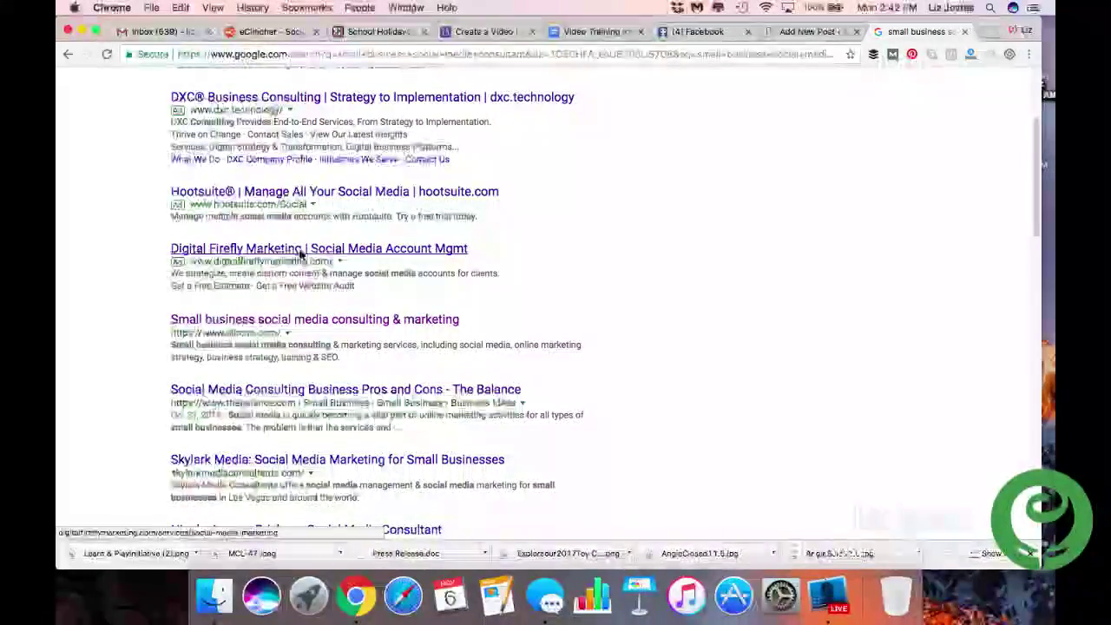
{"action": "scroll", "coordinate": [467, 249], "scroll_direction": "up", "scroll_amount": 5}
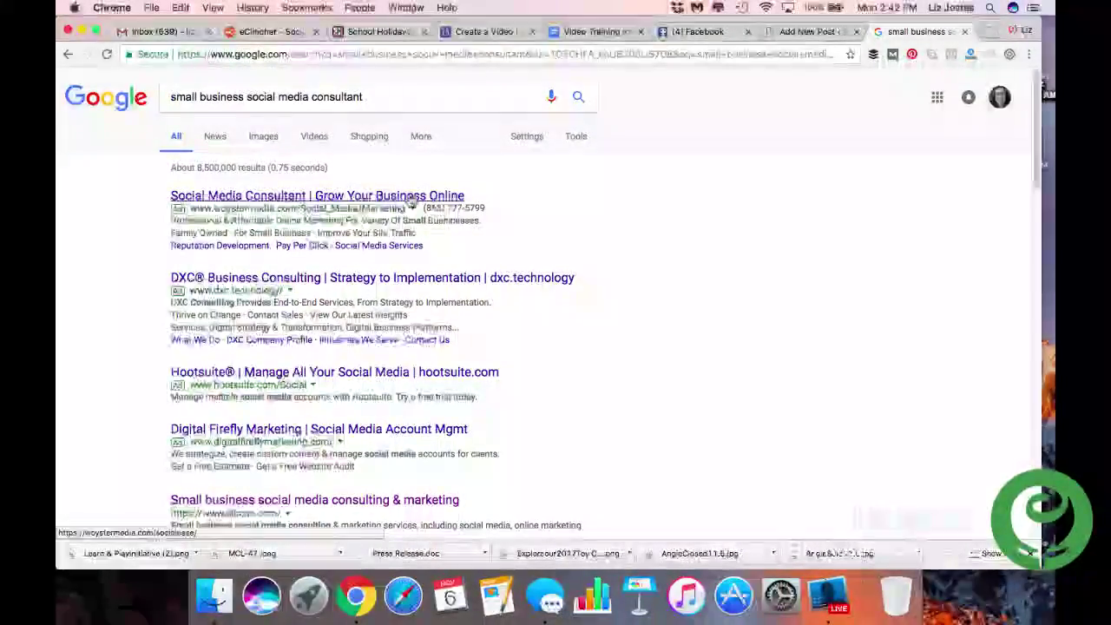
{"action": "scroll", "coordinate": [605, 279], "scroll_direction": "down", "scroll_amount": 5}
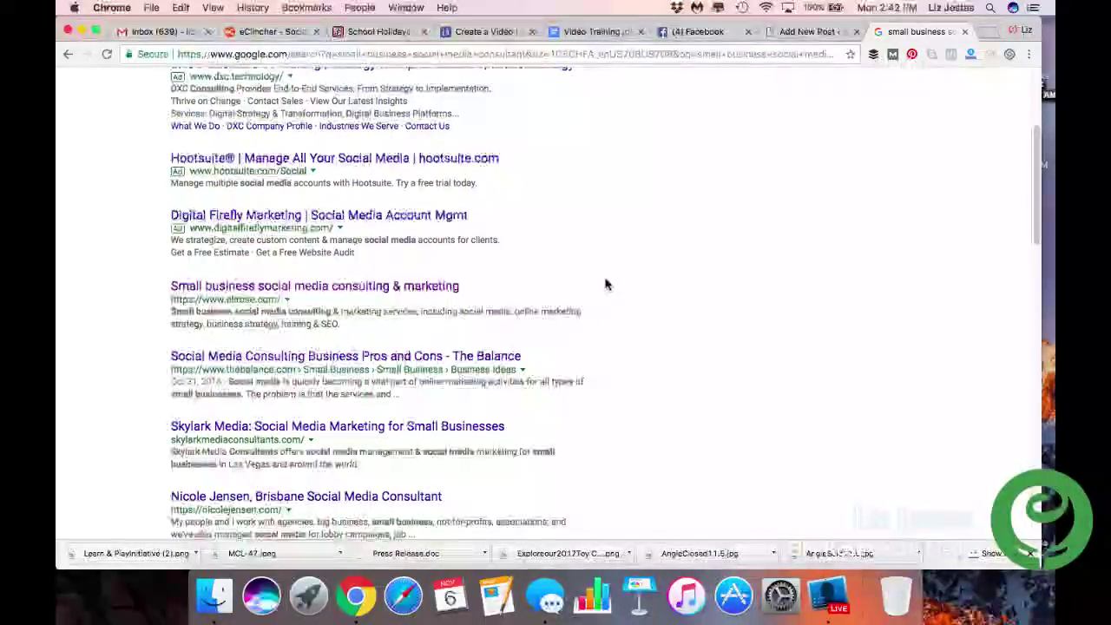
{"action": "scroll", "coordinate": [606, 285], "scroll_direction": "down", "scroll_amount": 2}
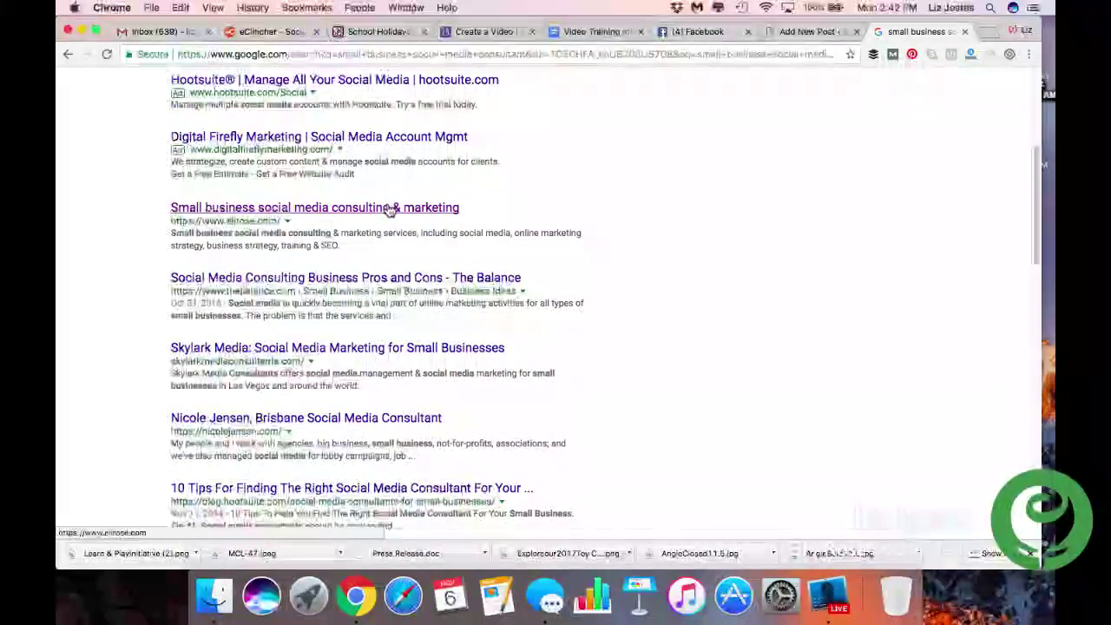
{"action": "scroll", "coordinate": [725, 227], "scroll_direction": "down", "scroll_amount": 1}
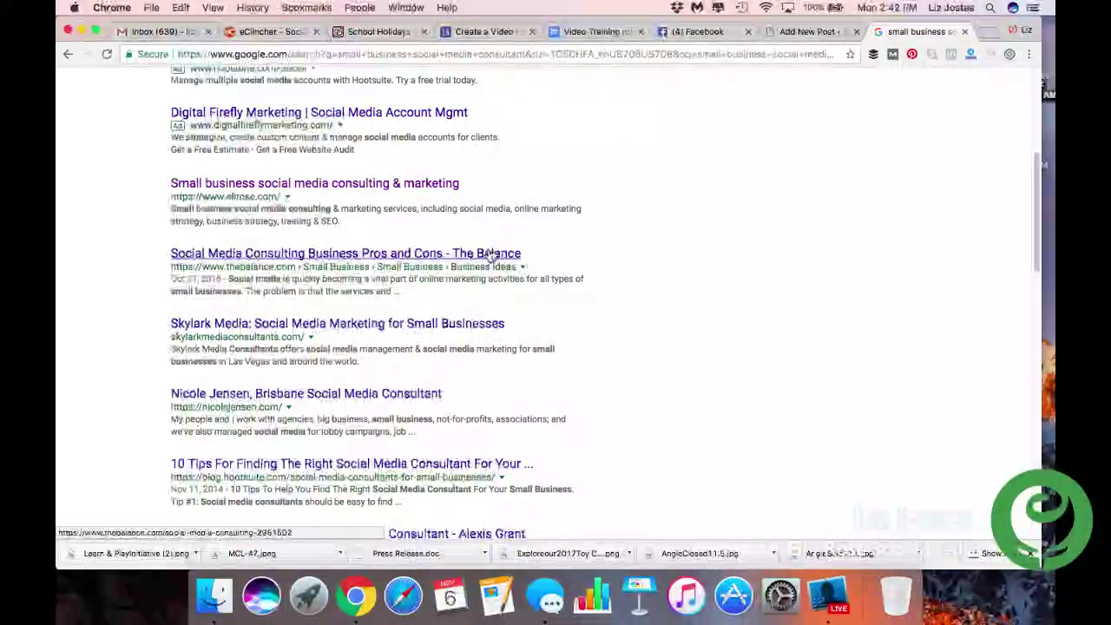
{"action": "scroll", "coordinate": [491, 254], "scroll_direction": "down", "scroll_amount": 1}
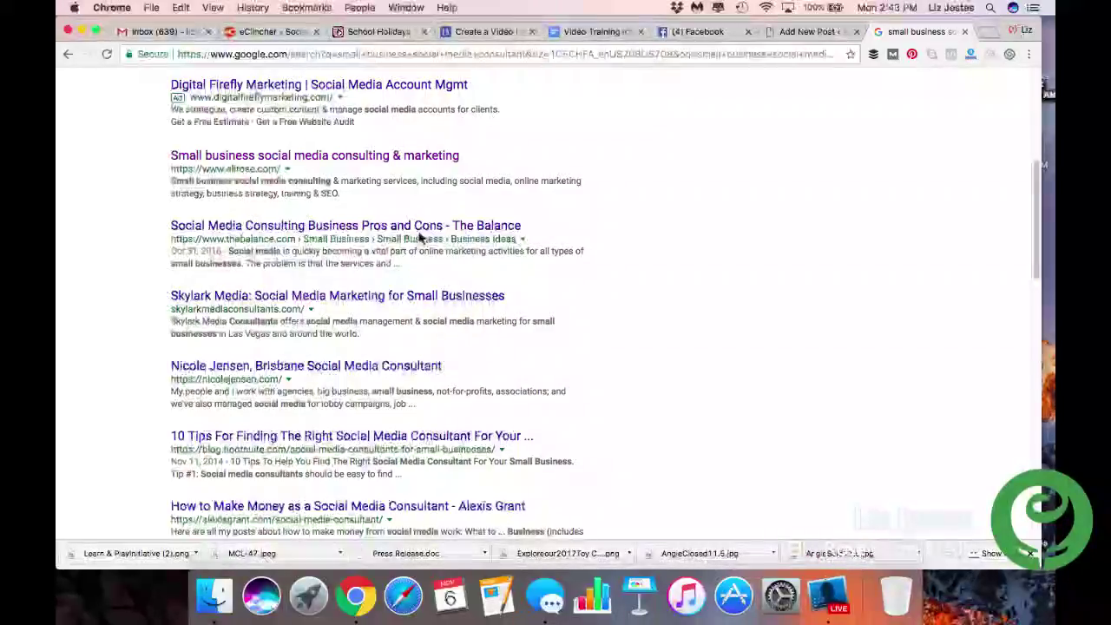
{"action": "scroll", "coordinate": [419, 236], "scroll_direction": "up", "scroll_amount": 5}
{"action": "left_click_drag", "start_coordinate": [373, 98], "coordinate": [170, 78]}
{"action": "left_click", "coordinate": [642, 179]}
{"action": "scroll", "coordinate": [643, 178], "scroll_direction": "down", "scroll_amount": 5}
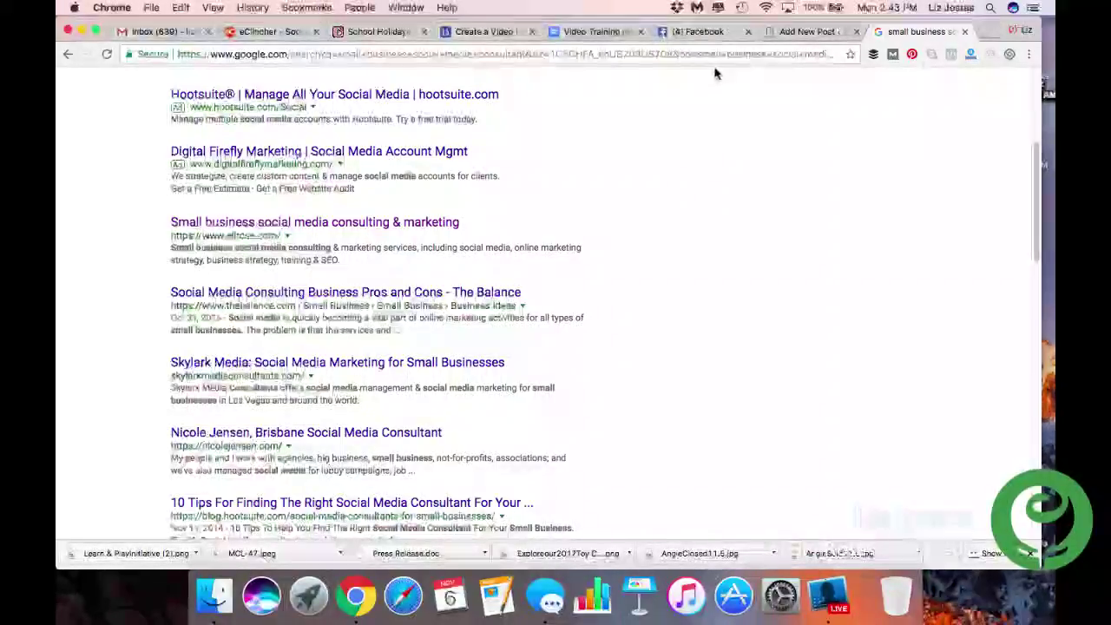
- Return to the new WordPress post and title it "Cute Marketing Title Here"
{"action": "left_click", "coordinate": [790, 32]}
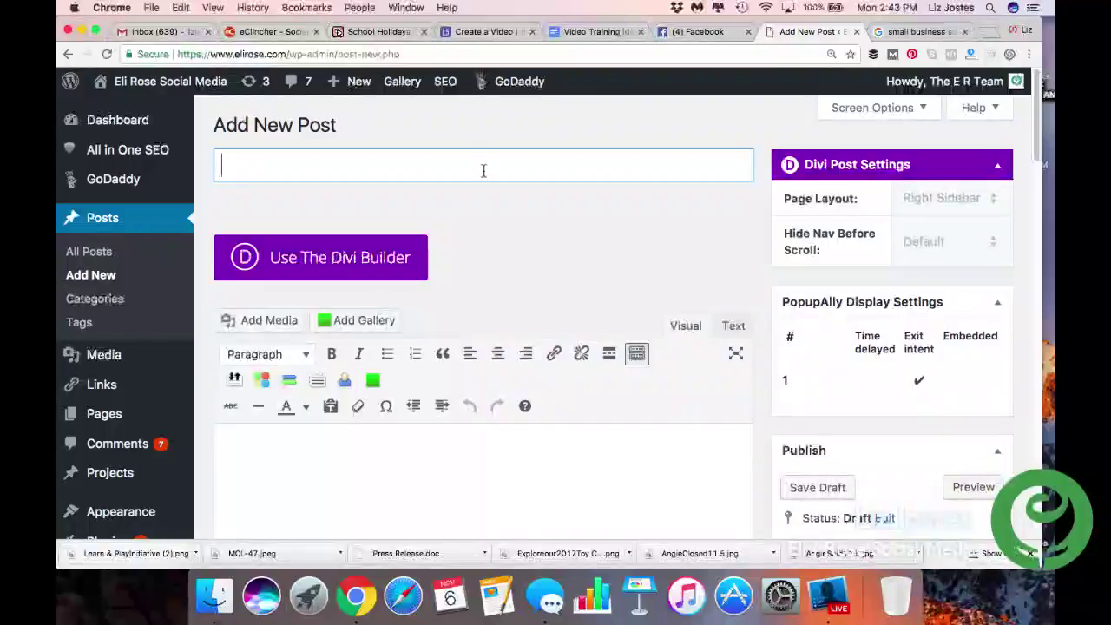
{"action": "type", "text": "Cute Marketing TItl"}
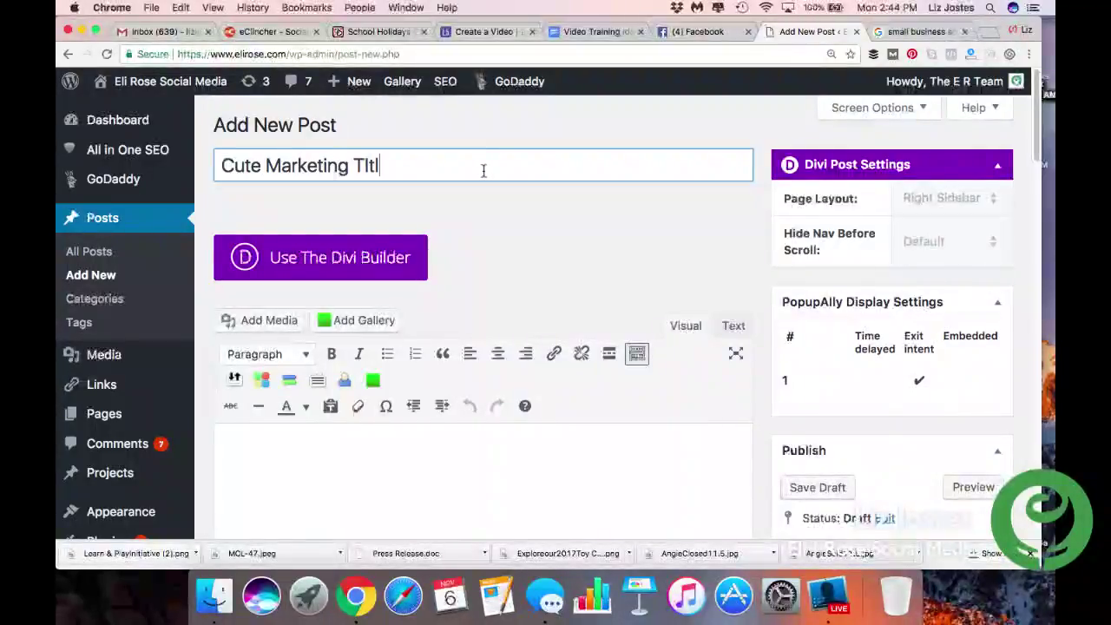
{"action": "key", "text": "BackSpace"}
{"action": "key", "text": "BackSpace"}
{"action": "type", "text": "itle Here"}
{"action": "left_click", "coordinate": [629, 463]}
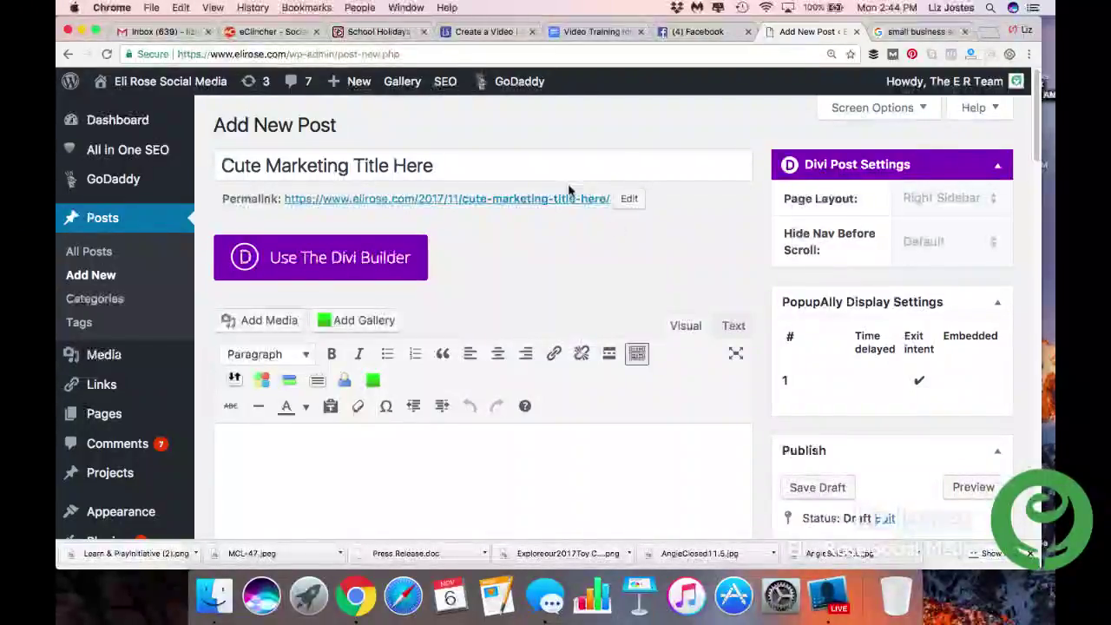
- Change the post's permalink slug to "strategic-SEO-keyword-phrase-here" and confirm it
{"action": "left_click", "coordinate": [629, 200]}
{"action": "key", "text": "BackSpace"}
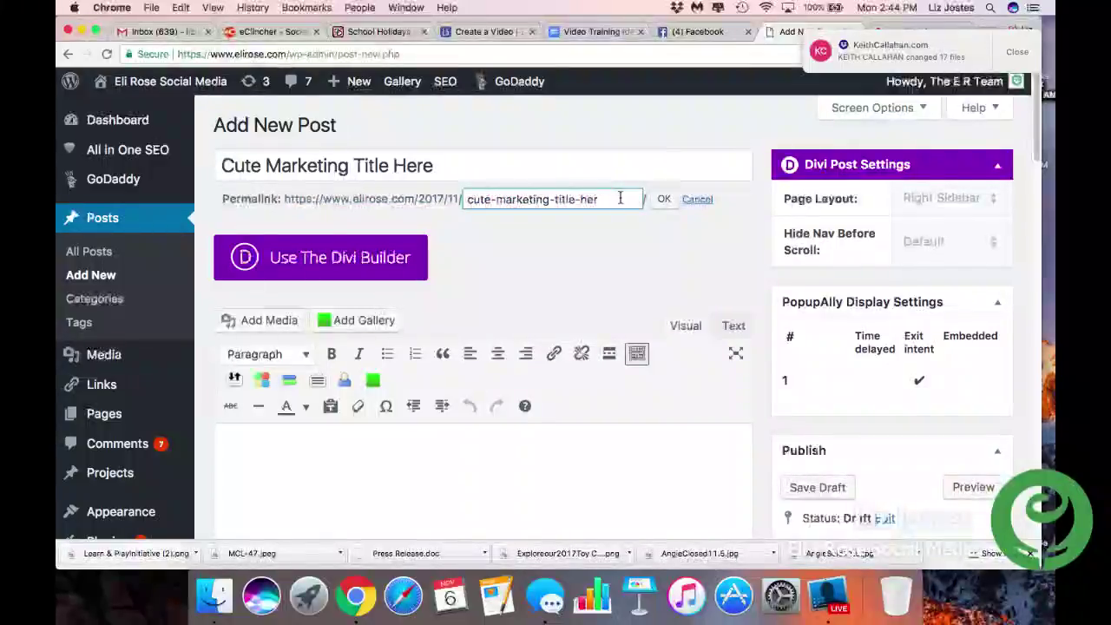
{"action": "key", "text": "BackSpace"}
{"action": "key", "text": "BackSpace"}
{"action": "key", "text": "BackSpace"}
{"action": "key", "text": "BackSpace"}
{"action": "key", "text": "BackSpace"}
{"action": "key", "text": "BackSpace"}
{"action": "key", "text": "BackSpace"}
{"action": "key", "text": "BackSpace"}
{"action": "key", "text": "BackSpace"}
{"action": "key", "text": "BackSpace"}
{"action": "key", "text": "BackSpace"}
{"action": "key", "text": "BackSpace"}
{"action": "key", "text": "BackSpace"}
{"action": "key", "text": "BackSpace"}
{"action": "key", "text": "BackSpace"}
{"action": "key", "text": "BackSpace"}
{"action": "key", "text": "BackSpace"}
{"action": "key", "text": "BackSpace"}
{"action": "key", "text": "BackSpace"}
{"action": "key", "text": "BackSpace"}
{"action": "key", "text": "BackSpace"}
{"action": "key", "text": "BackSpace"}
{"action": "type", "text": "strategic-"}
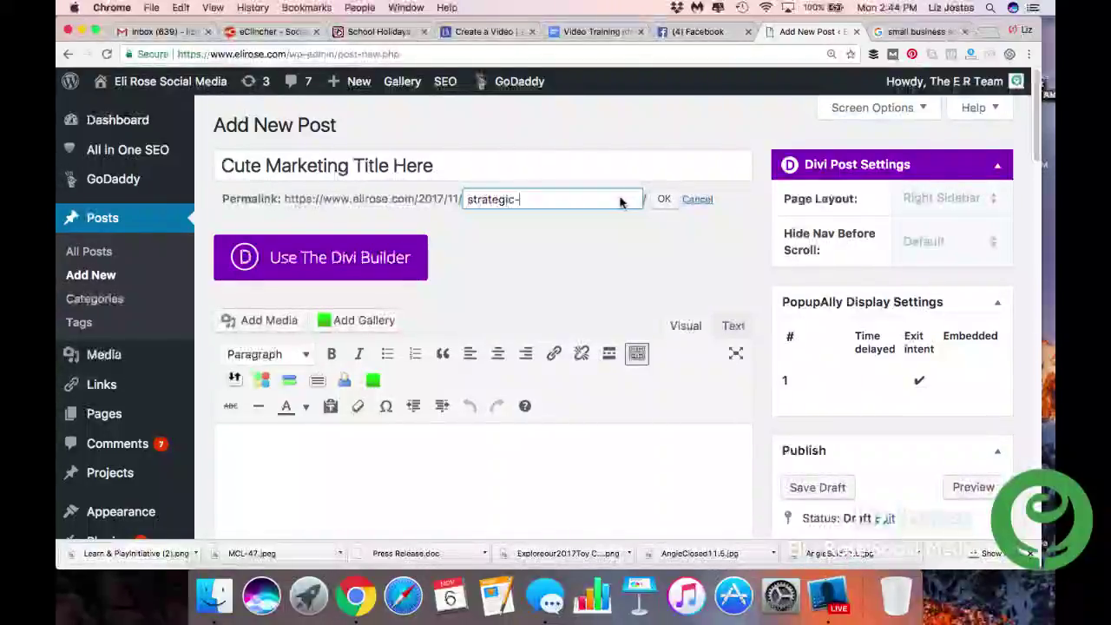
{"action": "type", "text": "SEO-keyow"}
{"action": "key", "text": "BackSpace"}
{"action": "type", "text": "wo"}
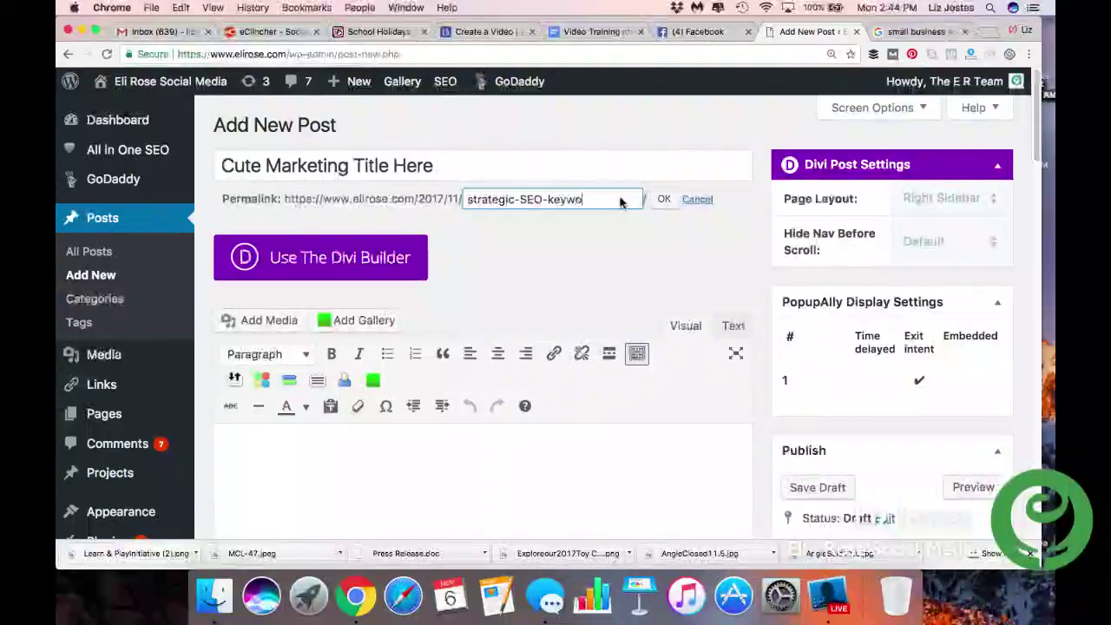
{"action": "type", "text": "rd-phrase-here"}
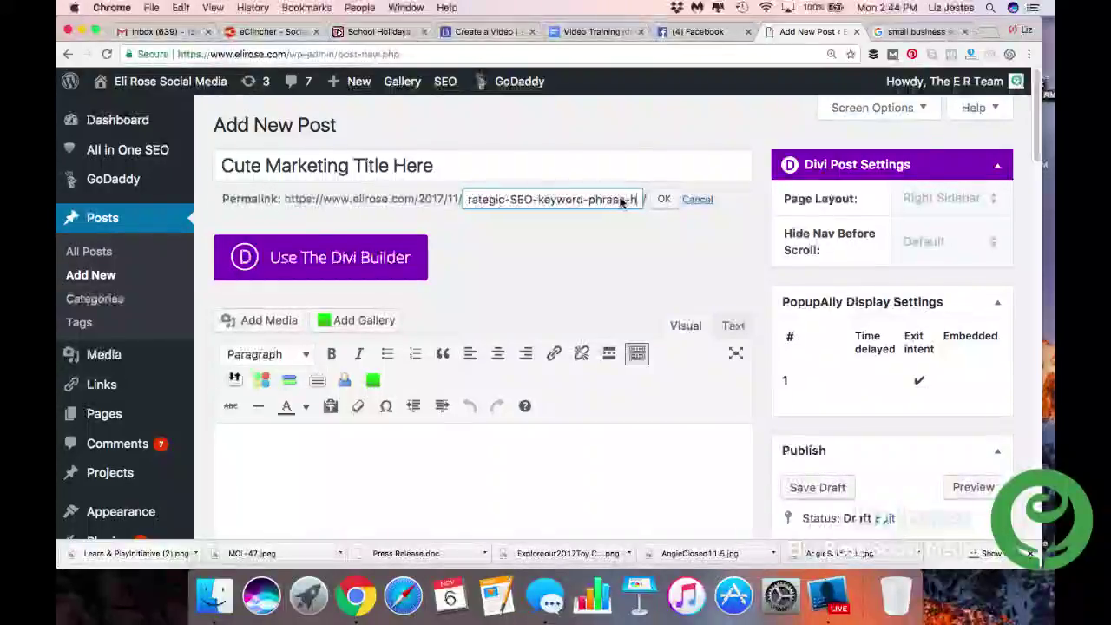
{"action": "left_click", "coordinate": [663, 200]}
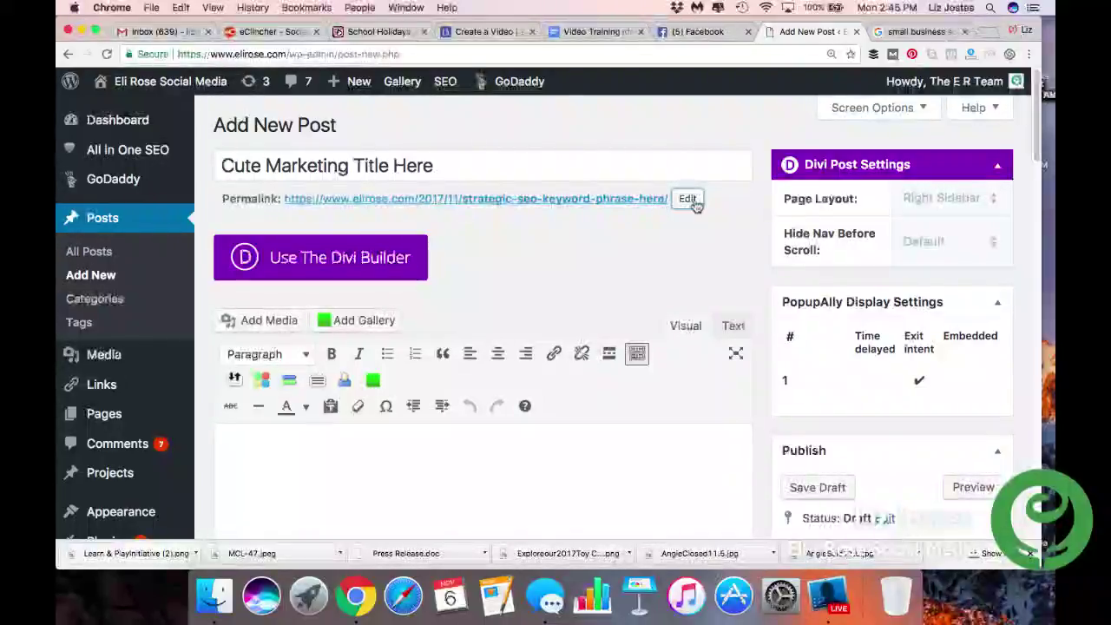
- Set the post's title in the All in One SEO Pack settings to "Good SEO Title Here"
{"action": "scroll", "coordinate": [718, 216], "scroll_direction": "down", "scroll_amount": 10}
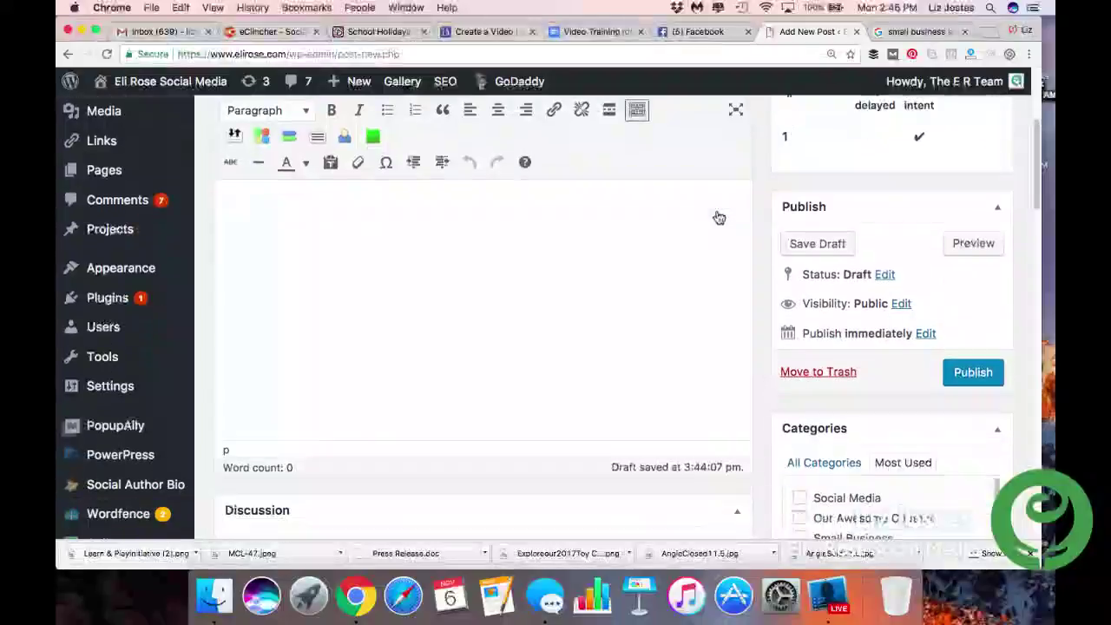
{"action": "scroll", "coordinate": [717, 211], "scroll_direction": "down", "scroll_amount": 10}
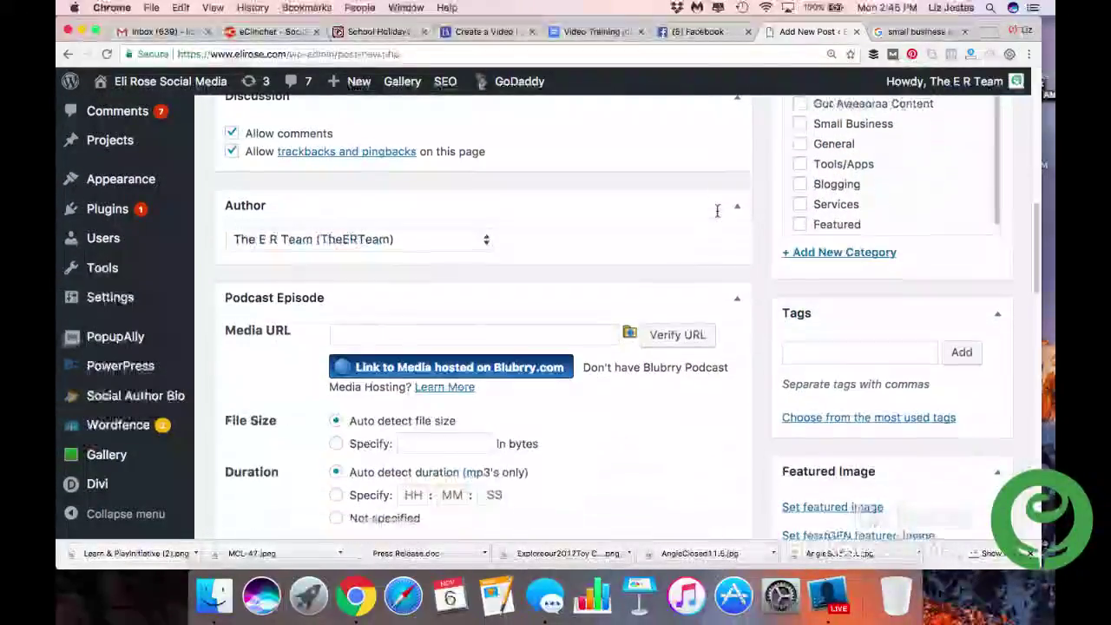
{"action": "scroll", "coordinate": [717, 211], "scroll_direction": "down", "scroll_amount": 5}
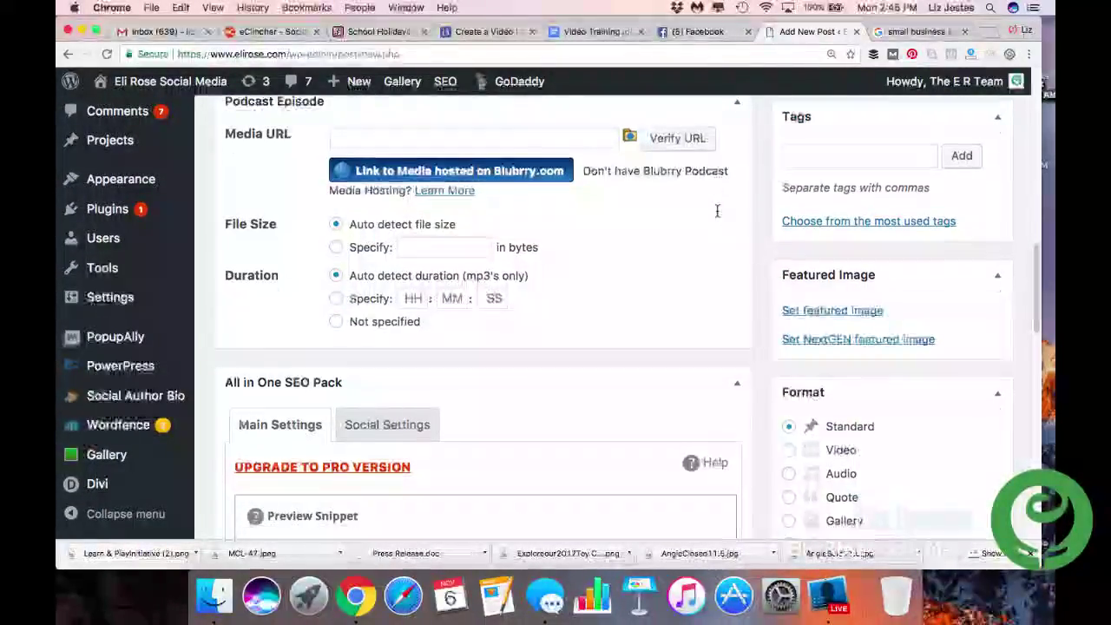
{"action": "scroll", "coordinate": [717, 211], "scroll_direction": "down", "scroll_amount": 6}
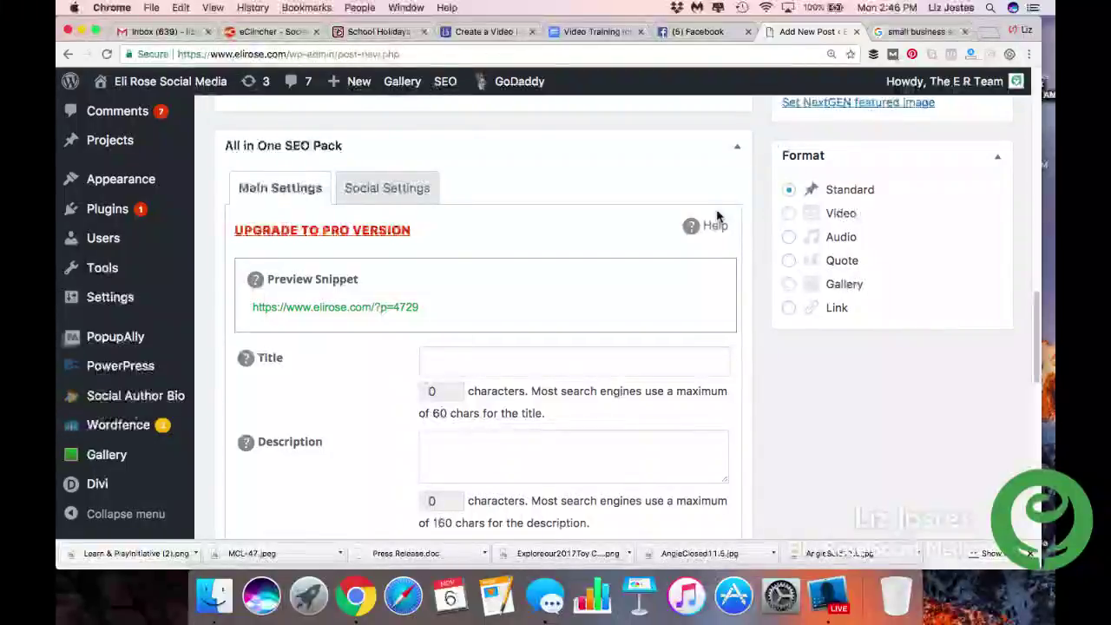
{"action": "scroll", "coordinate": [570, 310], "scroll_direction": "down", "scroll_amount": 1}
{"action": "left_click", "coordinate": [564, 313]}
{"action": "scroll", "coordinate": [287, 310], "scroll_direction": "down", "scroll_amount": 1}
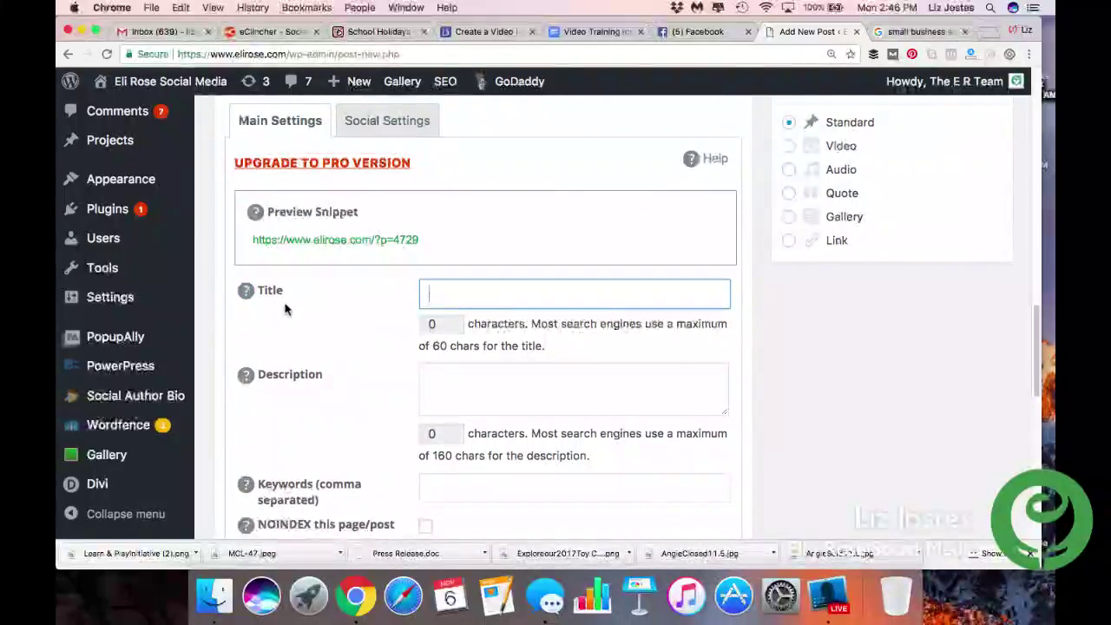
{"action": "left_click", "coordinate": [485, 294]}
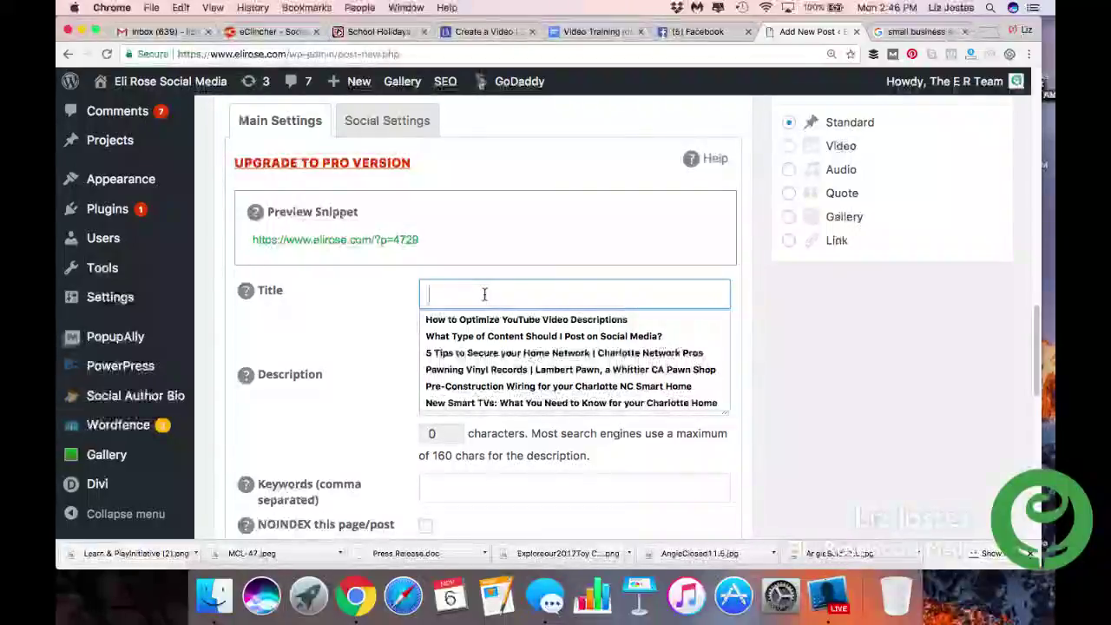
{"action": "left_click", "coordinate": [398, 318]}
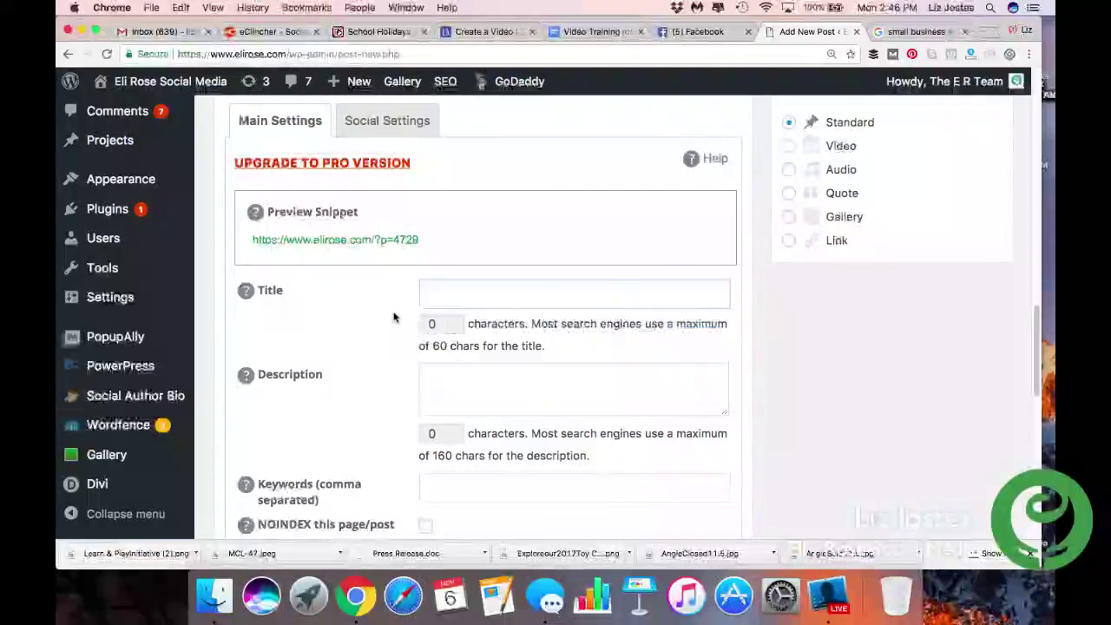
{"action": "left_click", "coordinate": [465, 290]}
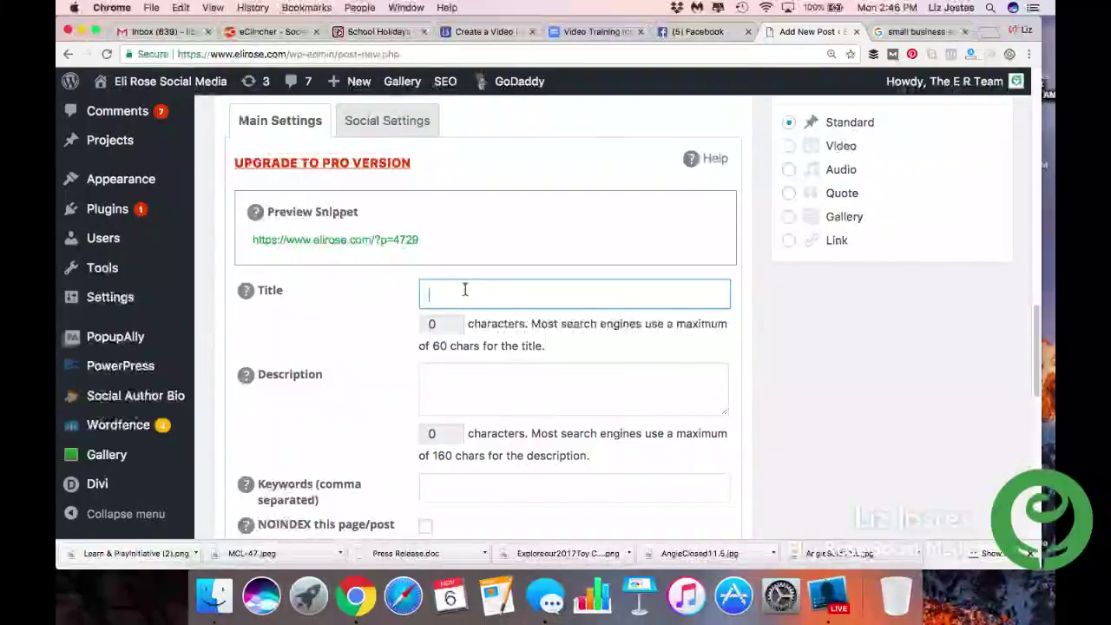
{"action": "type", "text": "S"}
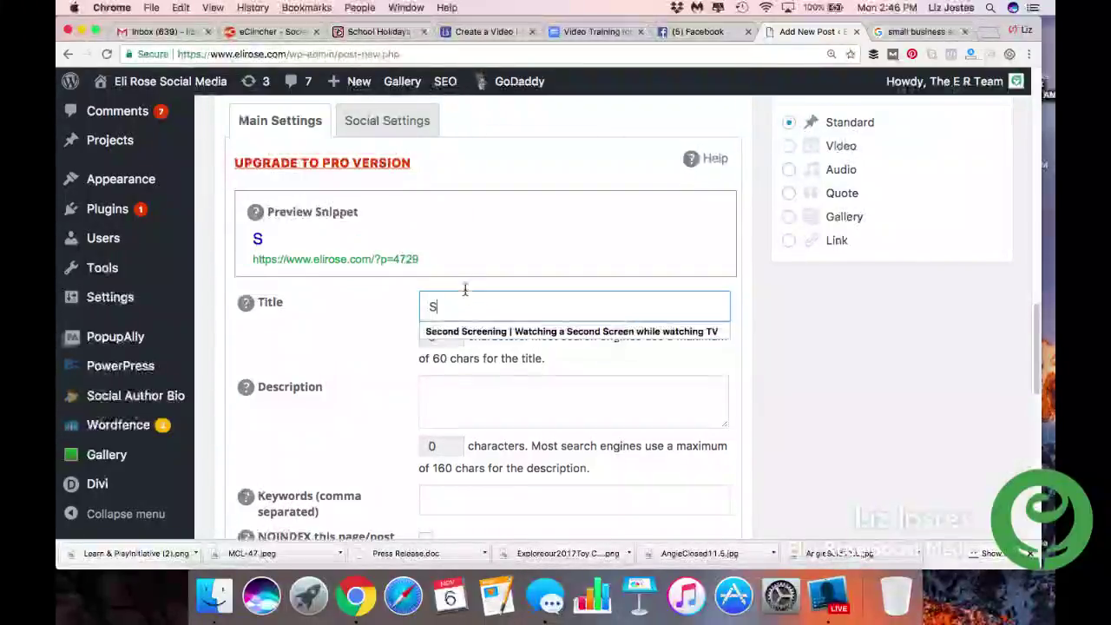
{"action": "key", "text": "BackSpace"}
{"action": "type", "text": "Good SEO TITle Here"}
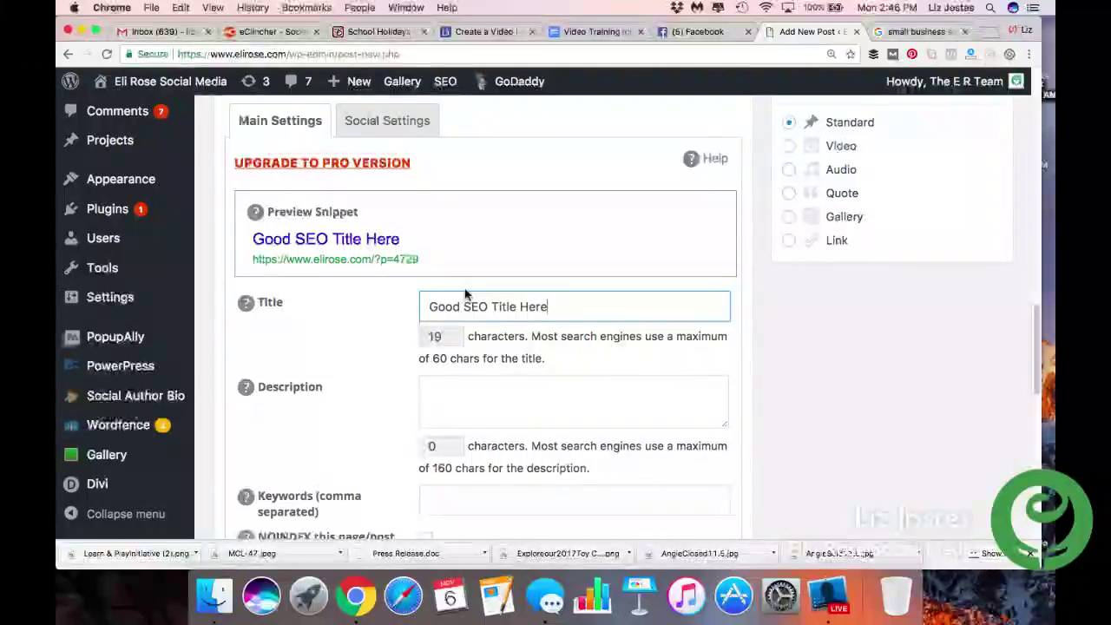
- Set the post's SEO meta description to "One to two sentence meta description goes here. Click to read!"
{"action": "left_click", "coordinate": [447, 403]}
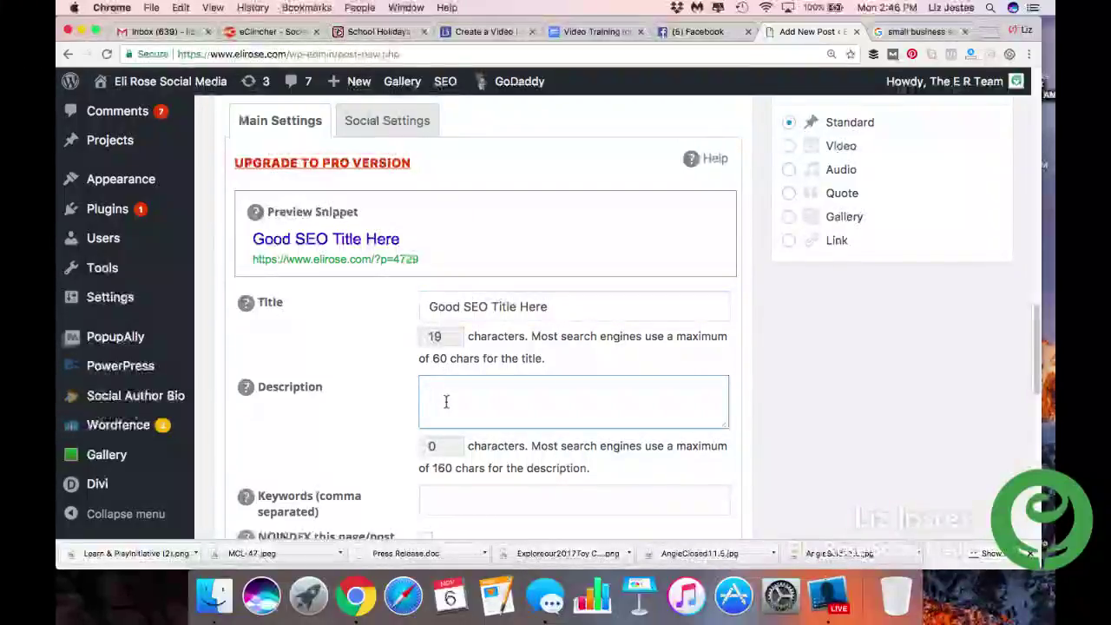
{"action": "type", "text": "One to tw"}
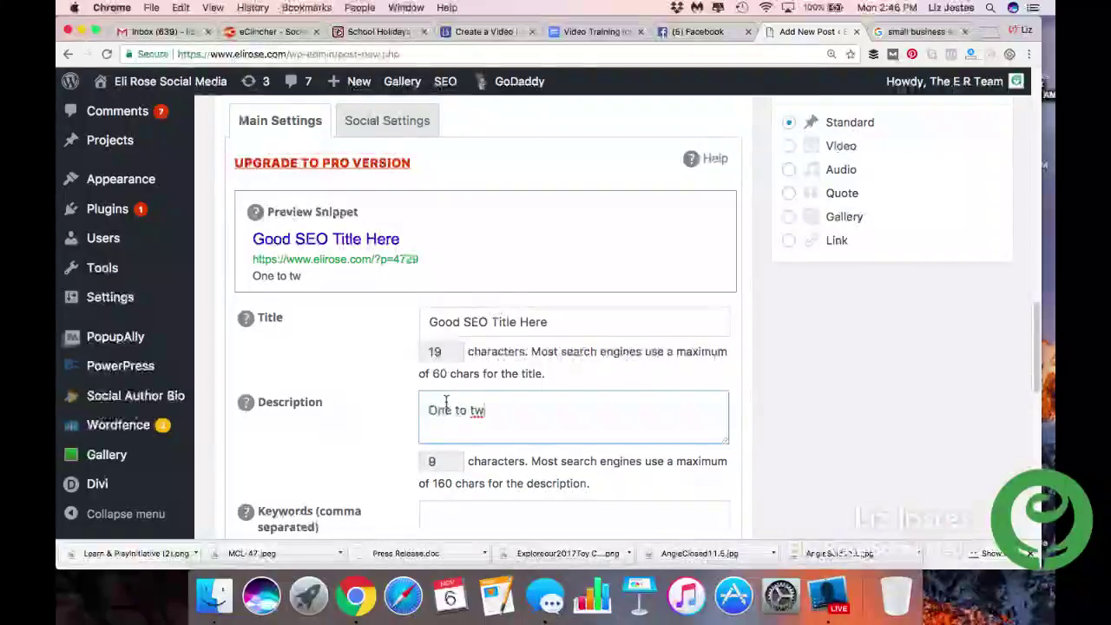
{"action": "type", "text": "o senten"}
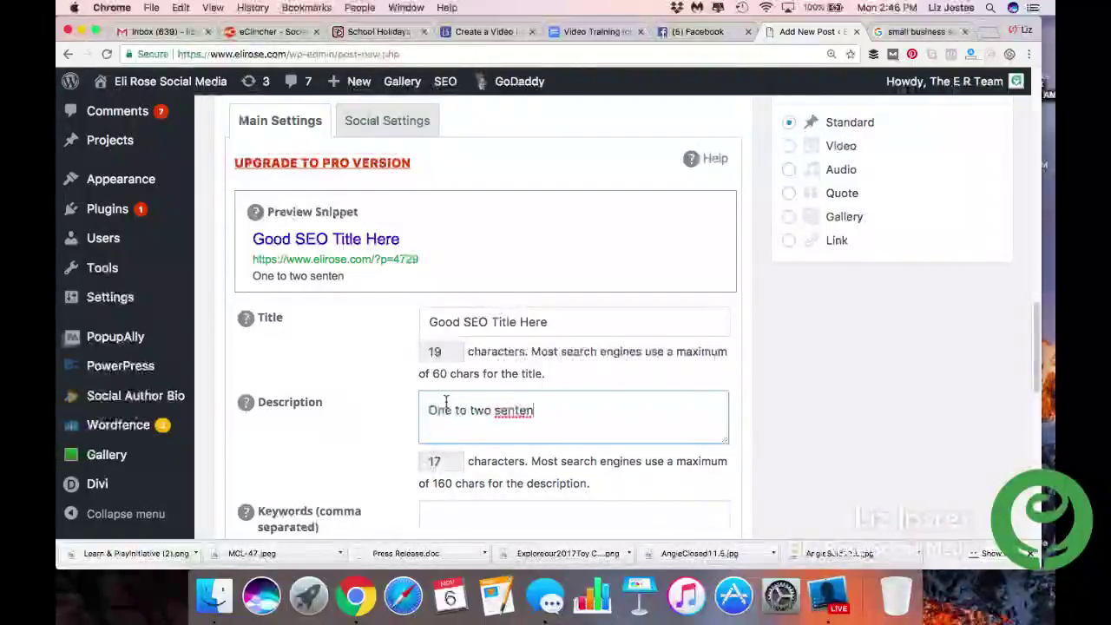
{"action": "type", "text": "ce meta descrop"}
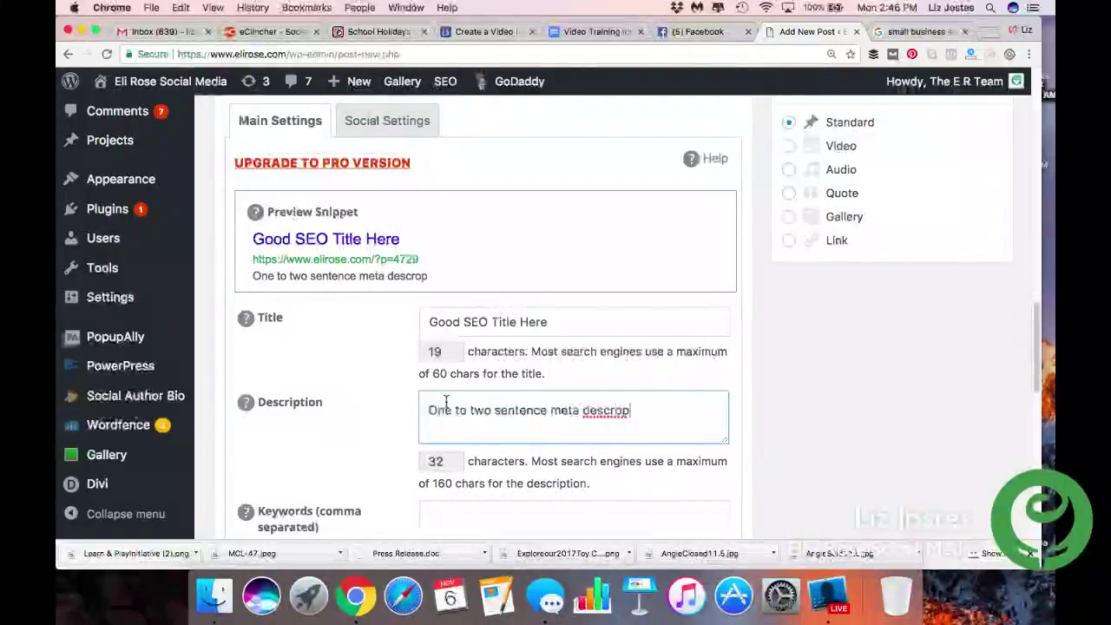
{"action": "key", "text": "BackSpace"}
{"action": "key", "text": "BackSpace"}
{"action": "type", "text": "iption "}
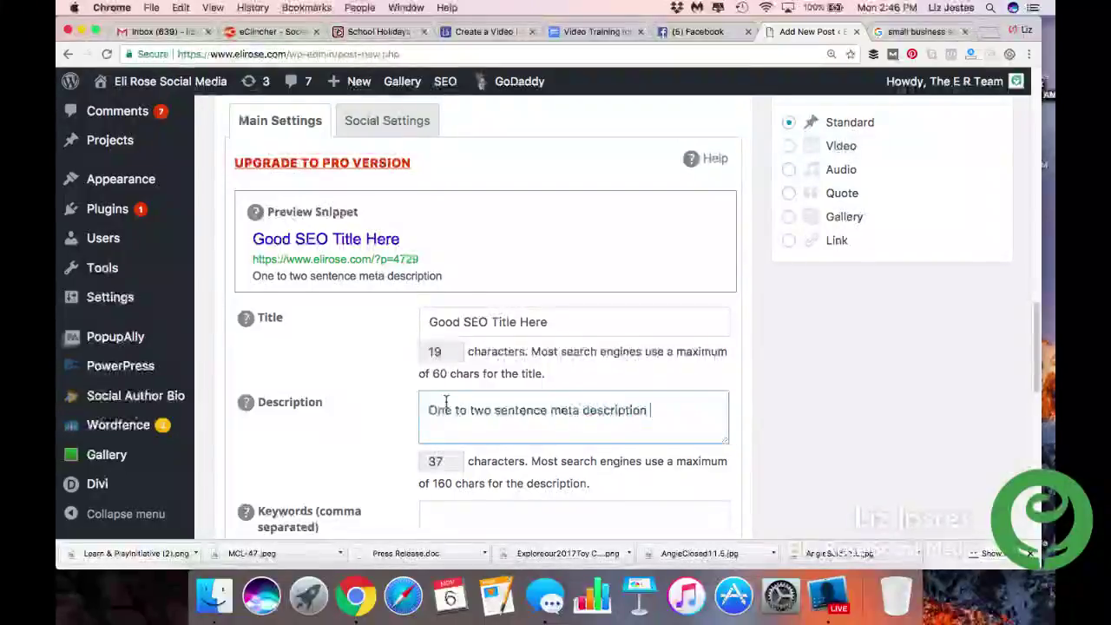
{"action": "type", "text": "goes here. C"}
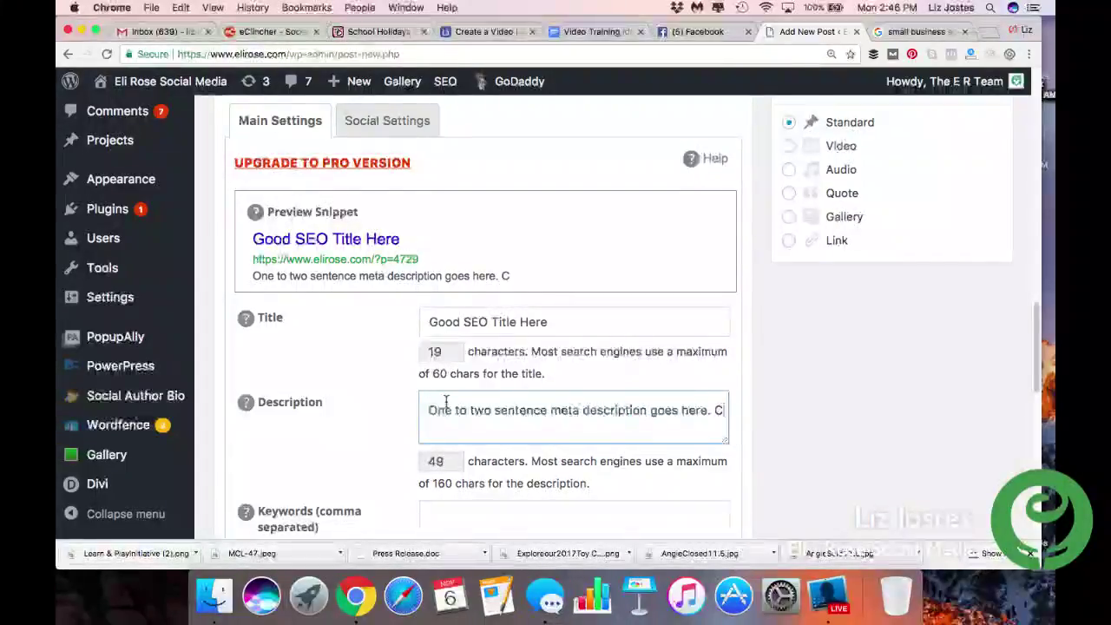
{"action": "type", "text": "lick to read!"}
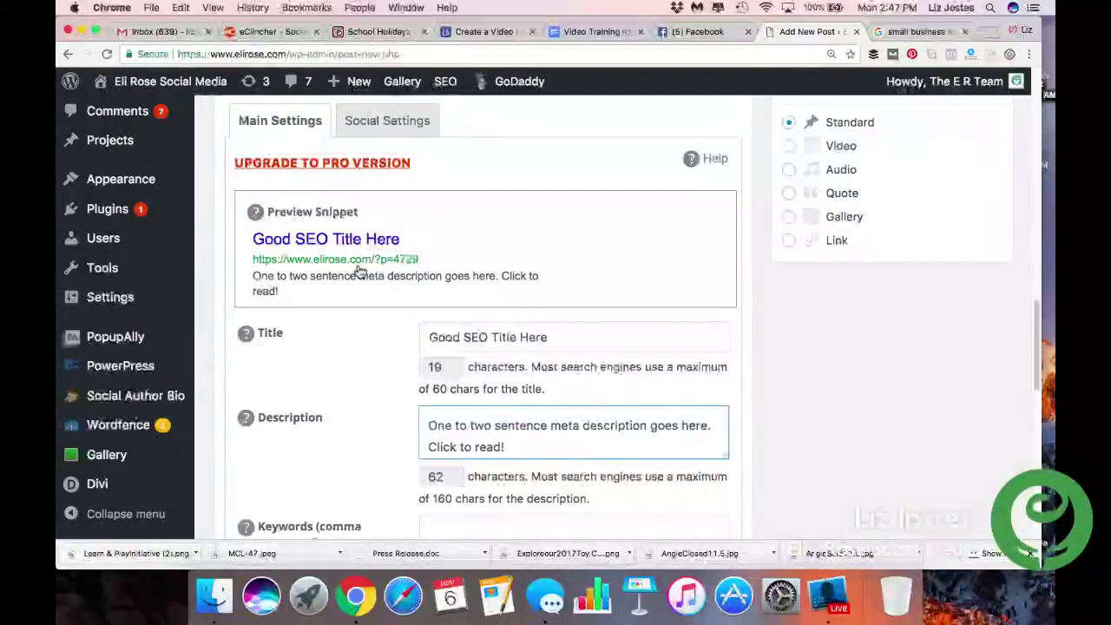
- Compare the listings on the Google results page with the post's preview snippet, SEO title and description in WordPress
{"action": "left_click", "coordinate": [930, 35]}
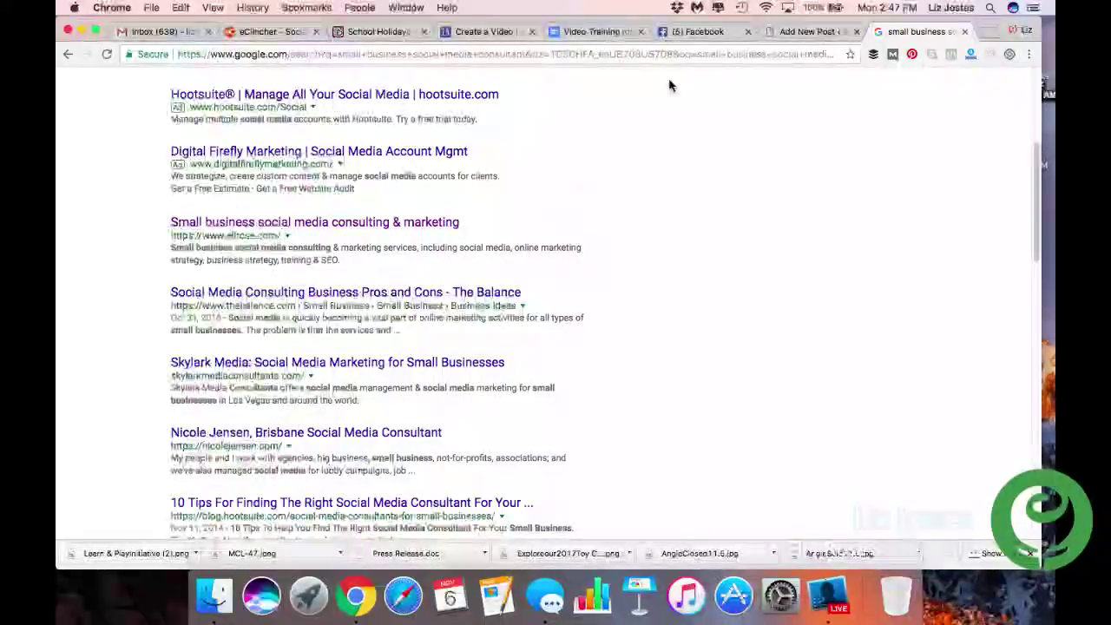
{"action": "left_click", "coordinate": [802, 33]}
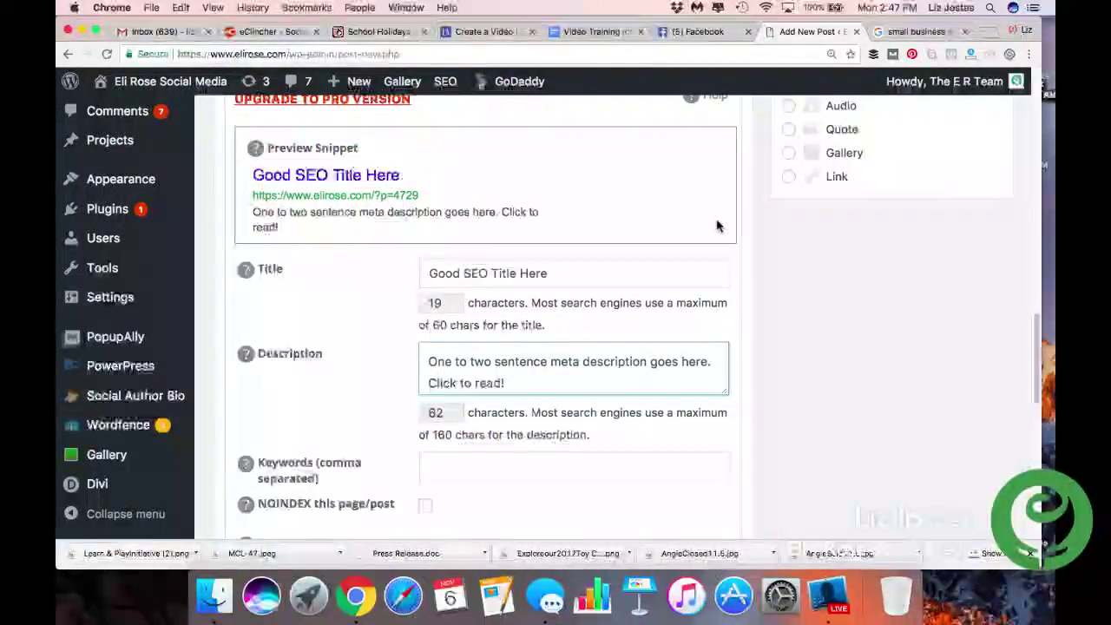
{"action": "scroll", "coordinate": [718, 225], "scroll_direction": "down", "scroll_amount": 2}
{"action": "scroll", "coordinate": [717, 226], "scroll_direction": "up", "scroll_amount": 3}
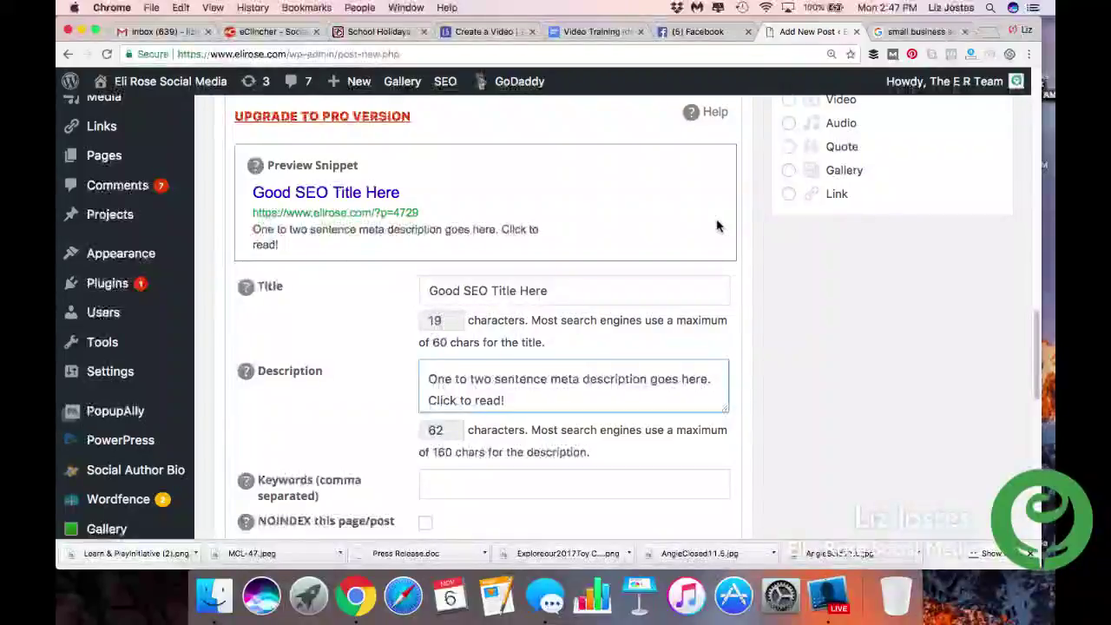
{"action": "scroll", "coordinate": [717, 225], "scroll_direction": "up", "scroll_amount": 1}
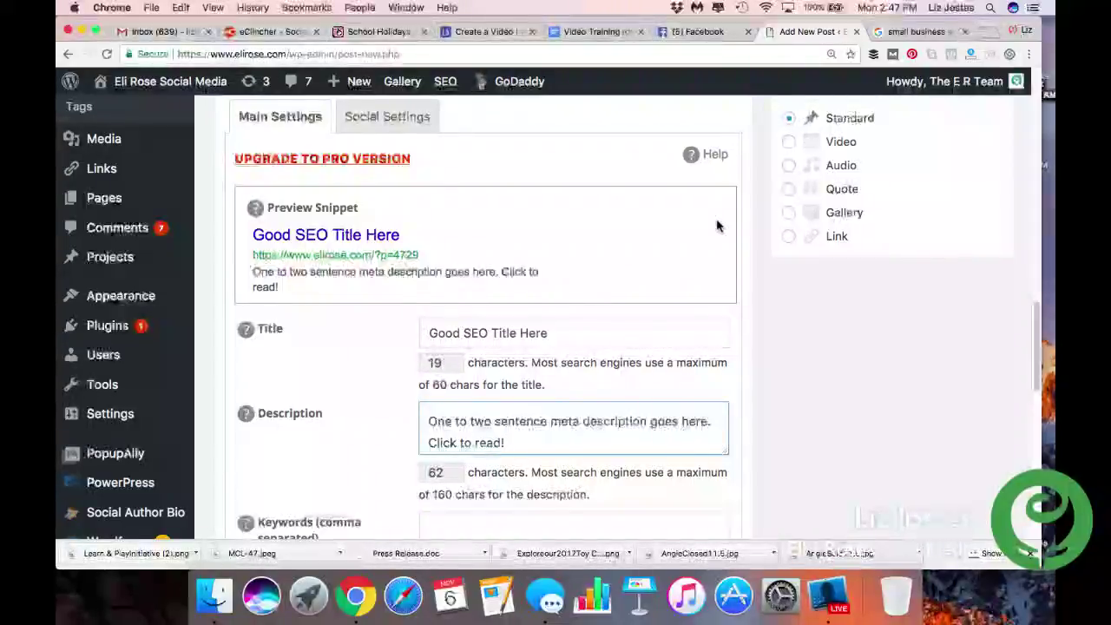
- Examine the paragraph and heading formats available for the post's body text, from Heading 1 to Heading 6
{"action": "scroll", "coordinate": [717, 226], "scroll_direction": "up", "scroll_amount": 10}
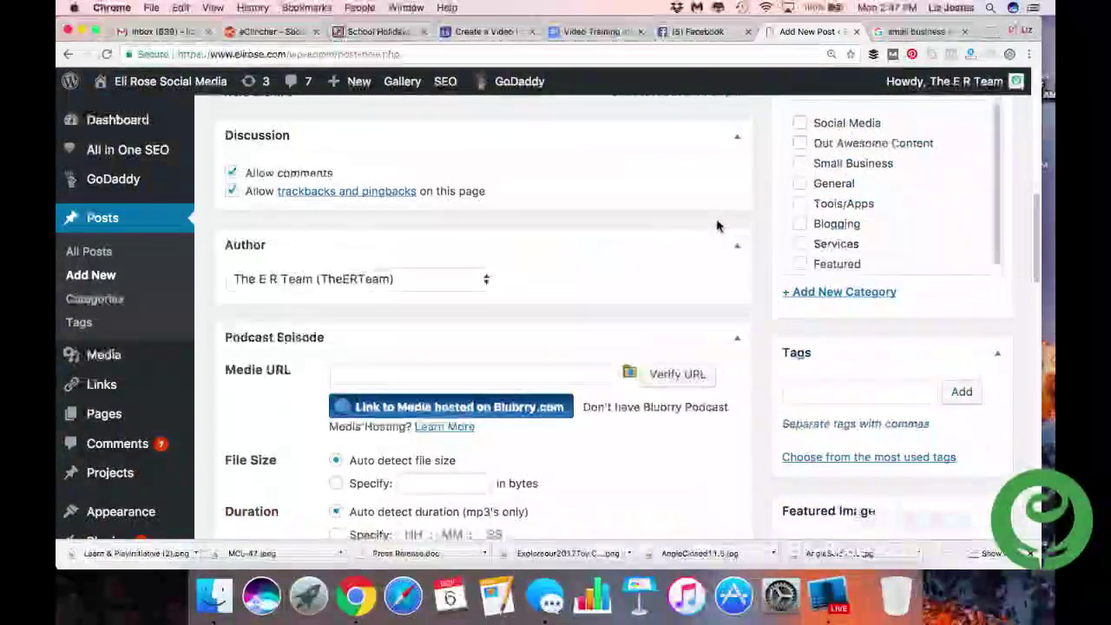
{"action": "scroll", "coordinate": [718, 226], "scroll_direction": "up", "scroll_amount": 6}
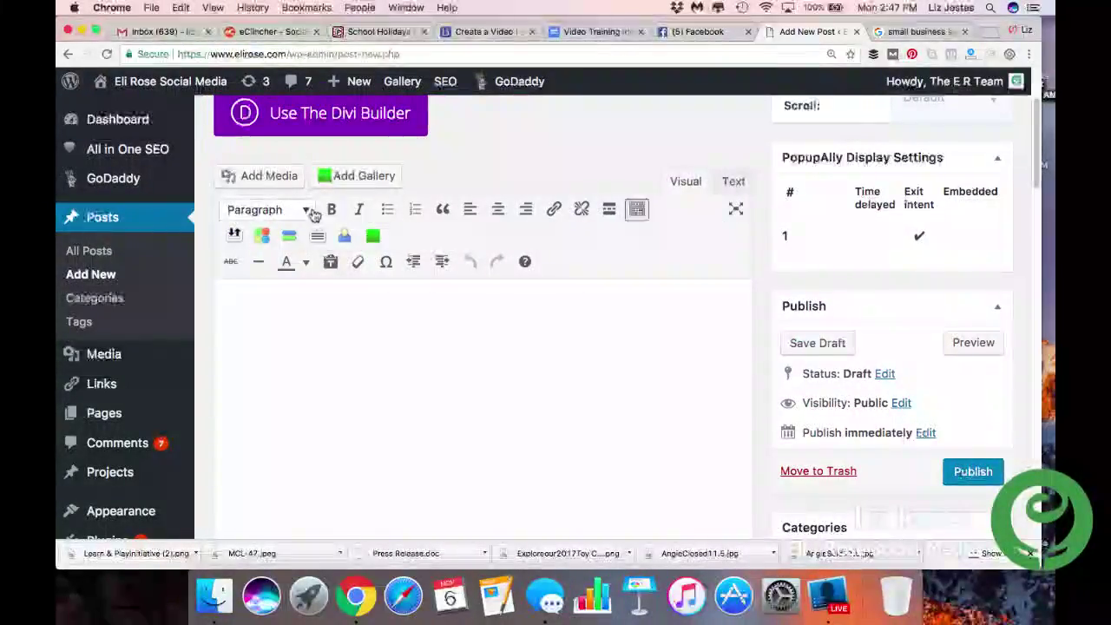
{"action": "left_click", "coordinate": [311, 211]}
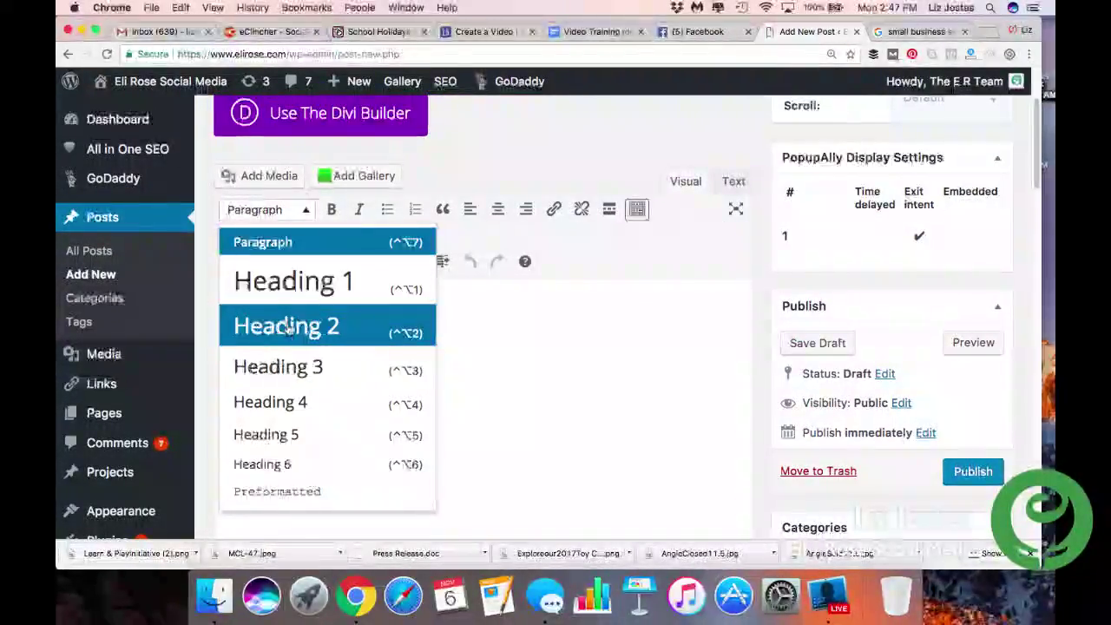
{"action": "left_click", "coordinate": [613, 339]}
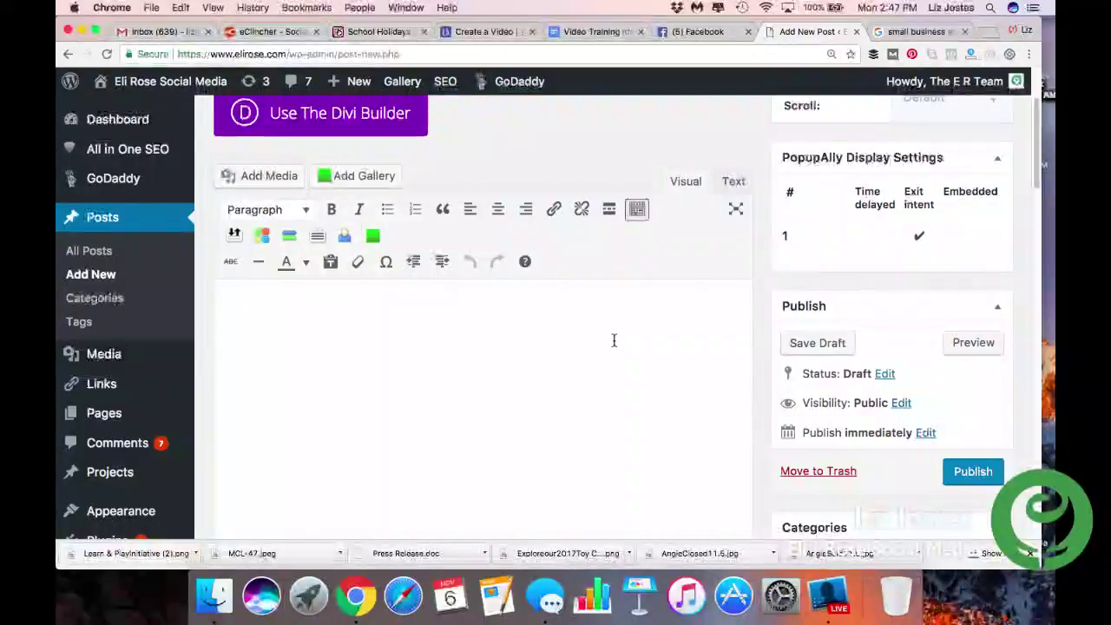